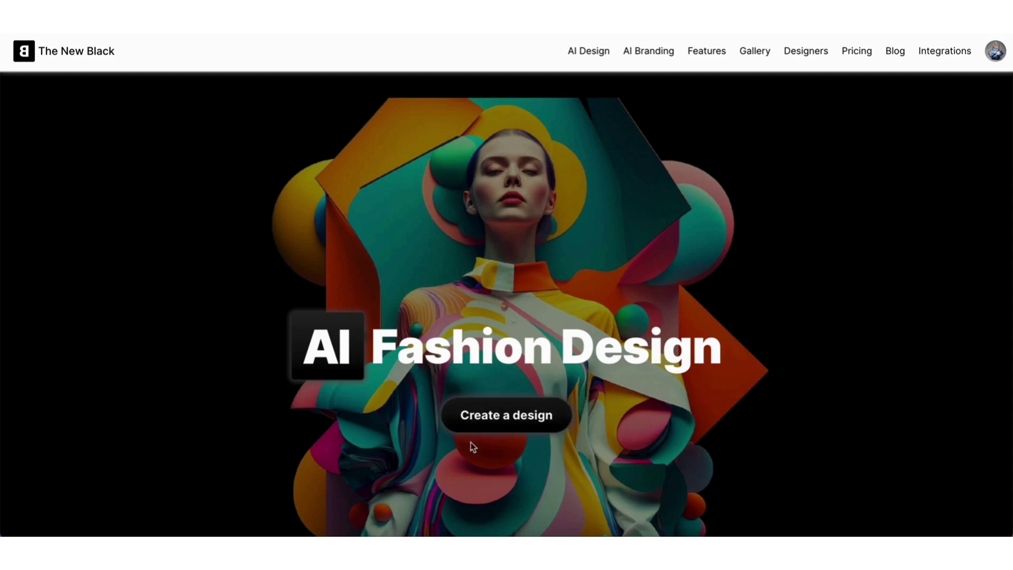
Start a new design from the landing page to reach the My designs gallery
{"action": "left_click", "coordinate": [456, 219]}
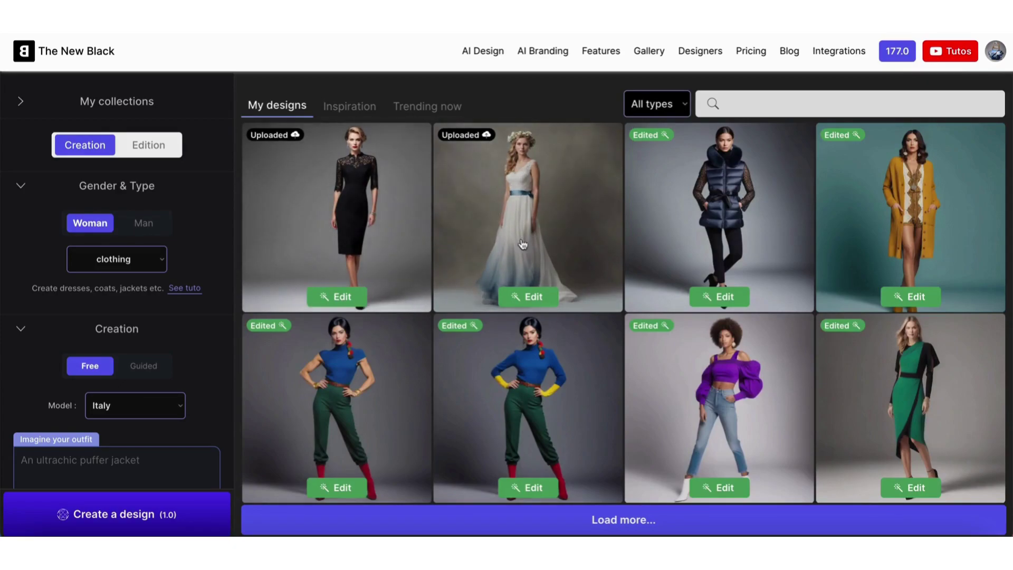
Open the white wedding dress card in Manual edit mode
{"action": "left_click", "coordinate": [533, 296]}
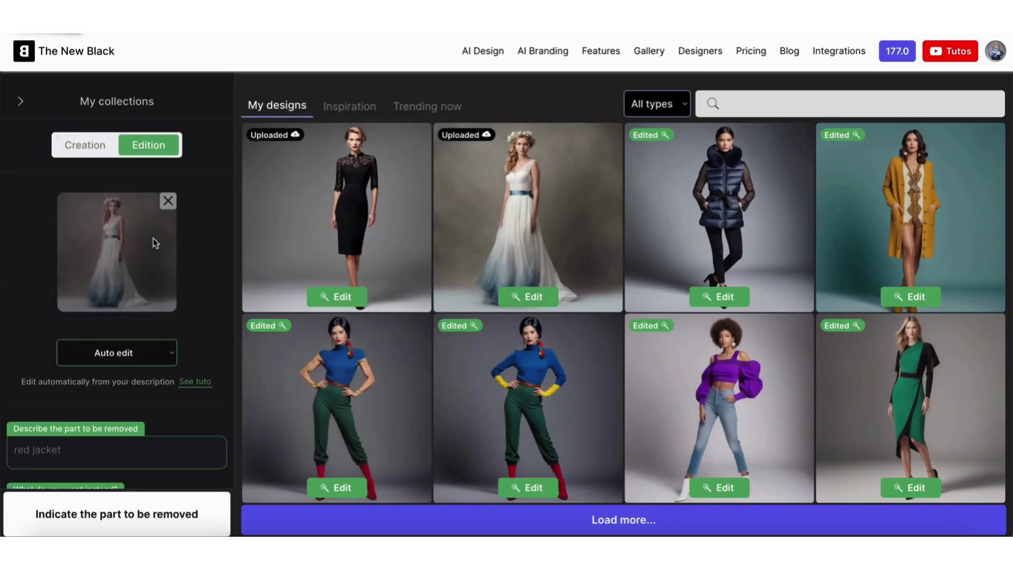
{"action": "left_click", "coordinate": [114, 352]}
{"action": "left_click", "coordinate": [114, 367]}
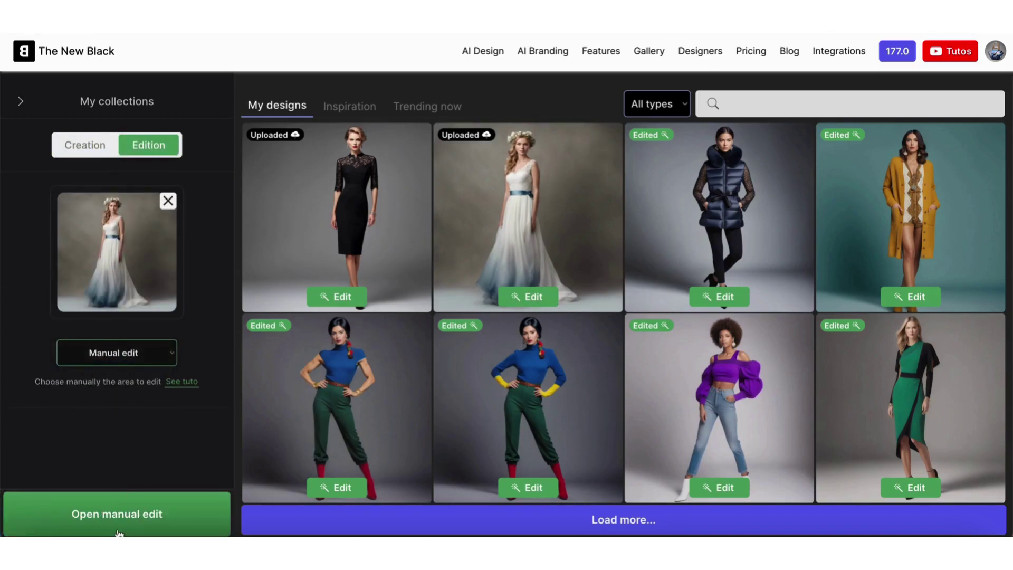
{"action": "left_click", "coordinate": [111, 516]}
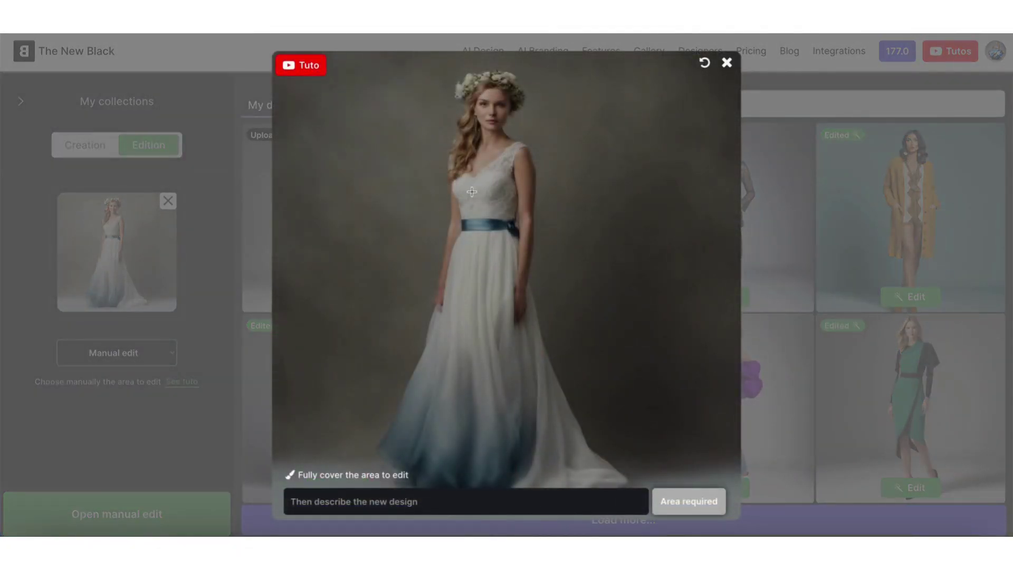
Mask the blue belt and generate with the prompt 'Plain white wedding dress'
{"action": "mouse_move", "coordinate": [463, 219]}
{"action": "left_mouse_down"}
{"action": "mouse_move", "coordinate": [506, 232]}
{"action": "mouse_move", "coordinate": [471, 218]}
{"action": "mouse_move", "coordinate": [467, 240]}
{"action": "mouse_move", "coordinate": [498, 239]}
{"action": "left_mouse_up"}
{"action": "left_click", "coordinate": [486, 225]}
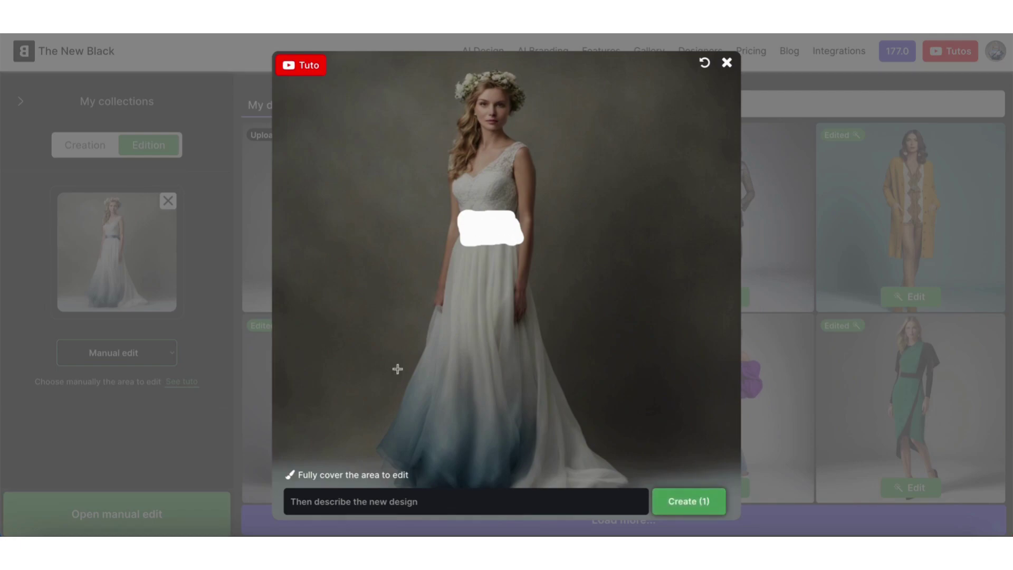
{"action": "left_click", "coordinate": [357, 505]}
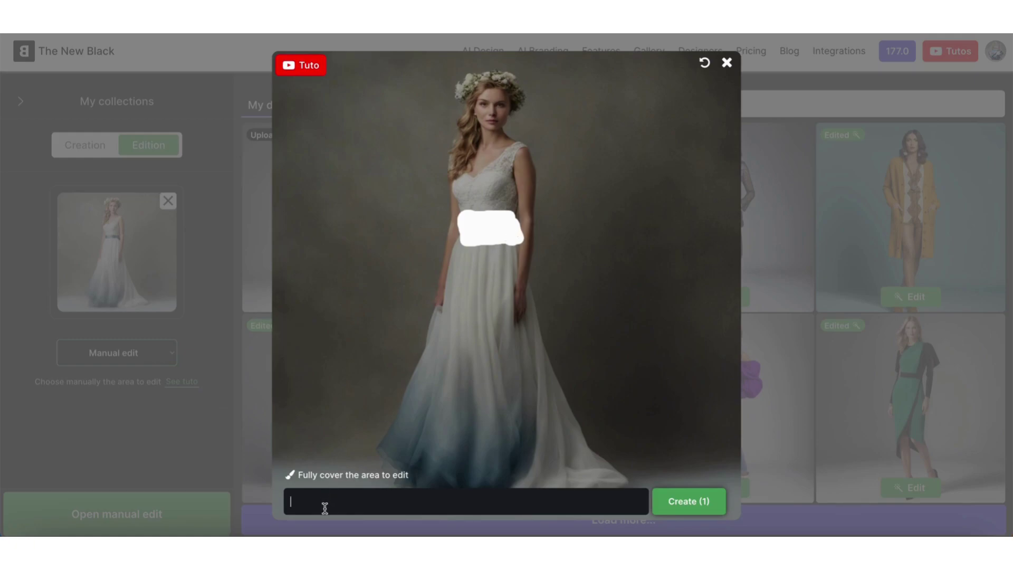
{"action": "type", "text": "Plain white wedding dress"}
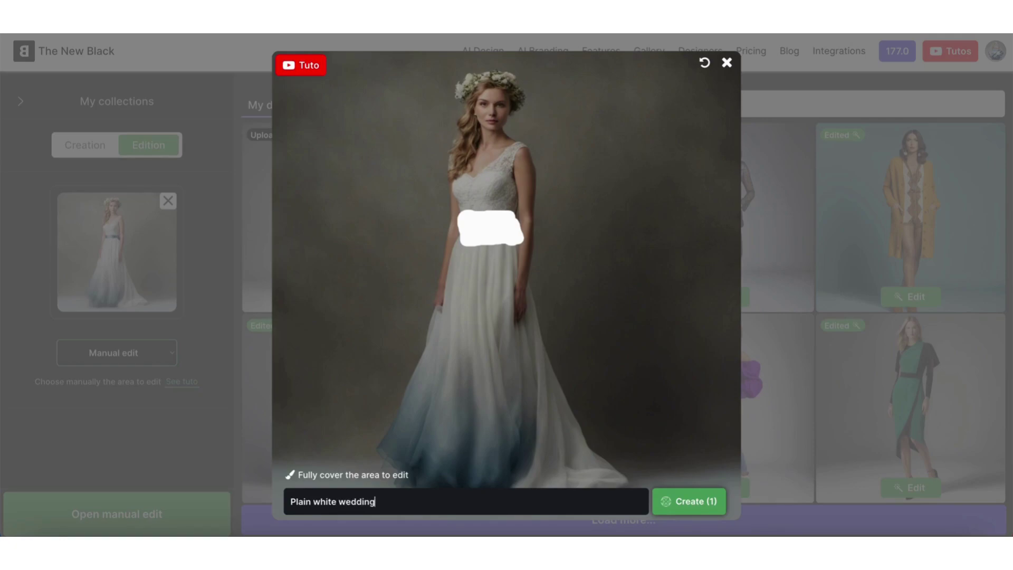
{"action": "left_click", "coordinate": [687, 501]}
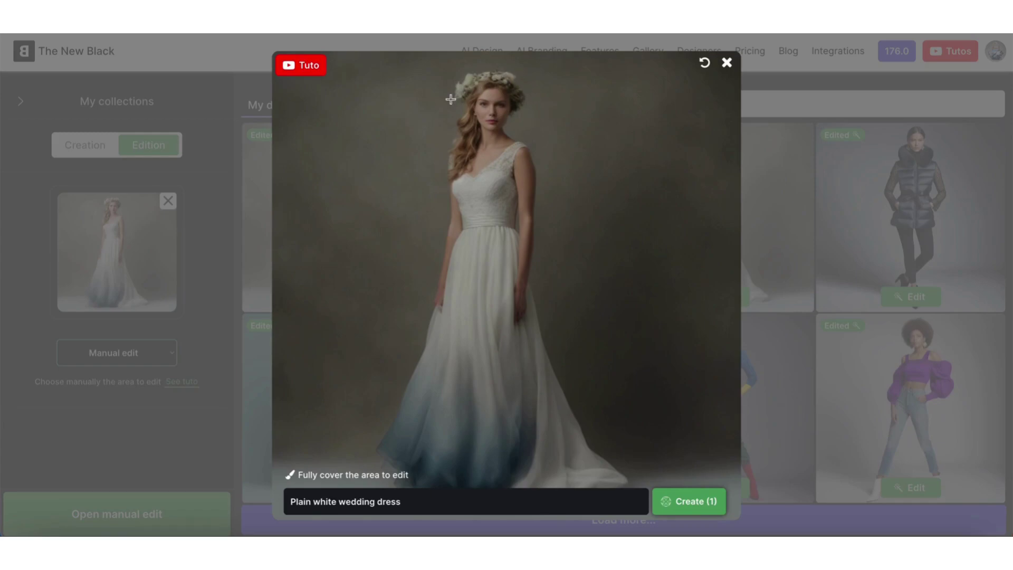
Mask the flower crown and regenerate with the prompt 'woman with beautiful hairstyle'
{"action": "mouse_move", "coordinate": [461, 86]}
{"action": "left_mouse_down"}
{"action": "mouse_move", "coordinate": [521, 100]}
{"action": "mouse_move", "coordinate": [463, 92]}
{"action": "mouse_move", "coordinate": [456, 104]}
{"action": "mouse_move", "coordinate": [475, 83]}
{"action": "mouse_move", "coordinate": [507, 82]}
{"action": "mouse_move", "coordinate": [463, 107]}
{"action": "mouse_move", "coordinate": [459, 96]}
{"action": "left_mouse_up"}
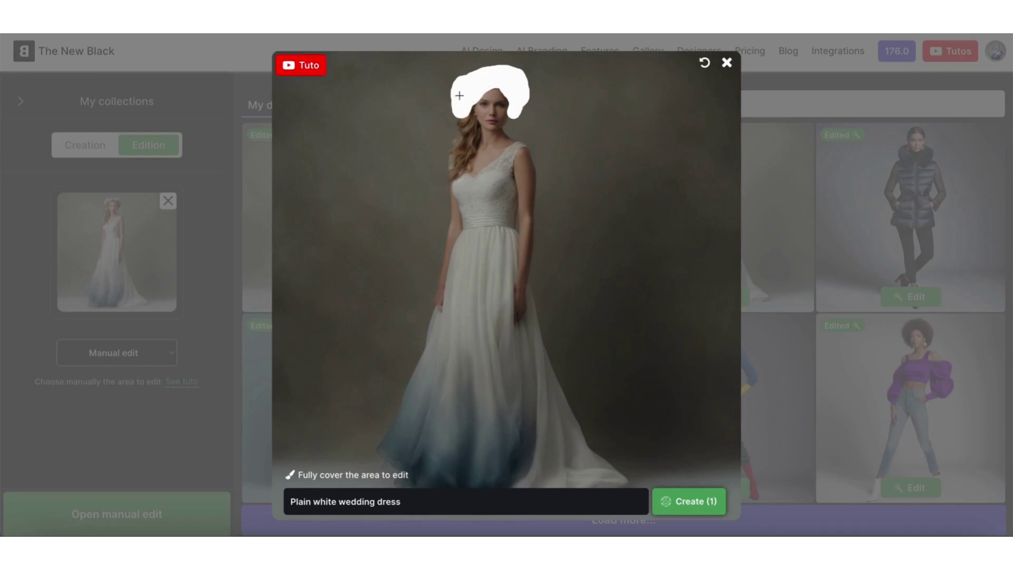
{"action": "double_click", "coordinate": [388, 501]}
{"action": "key", "text": "ctrl+a"}
{"action": "type", "text": "wom"}
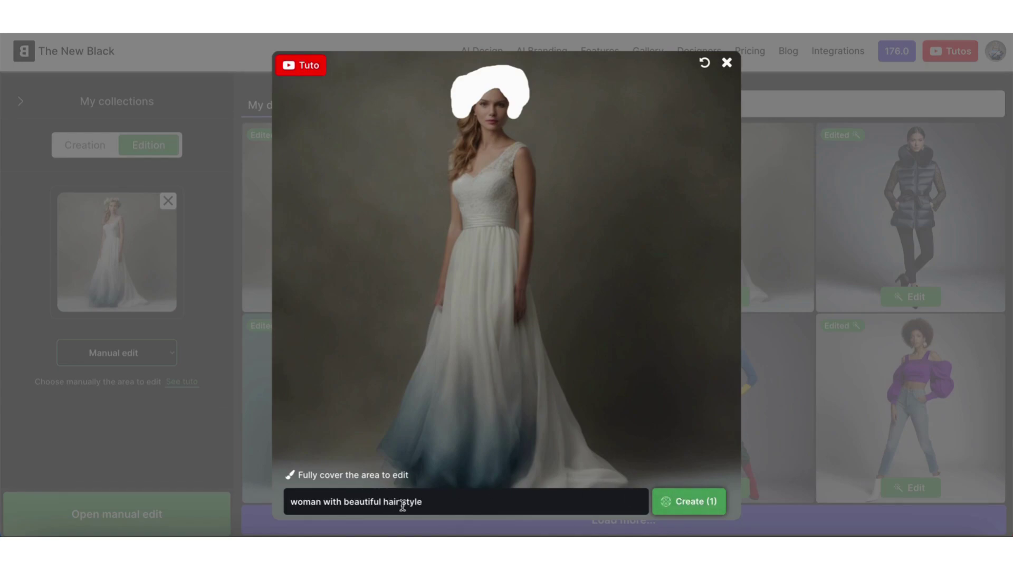
{"action": "left_click", "coordinate": [687, 501]}
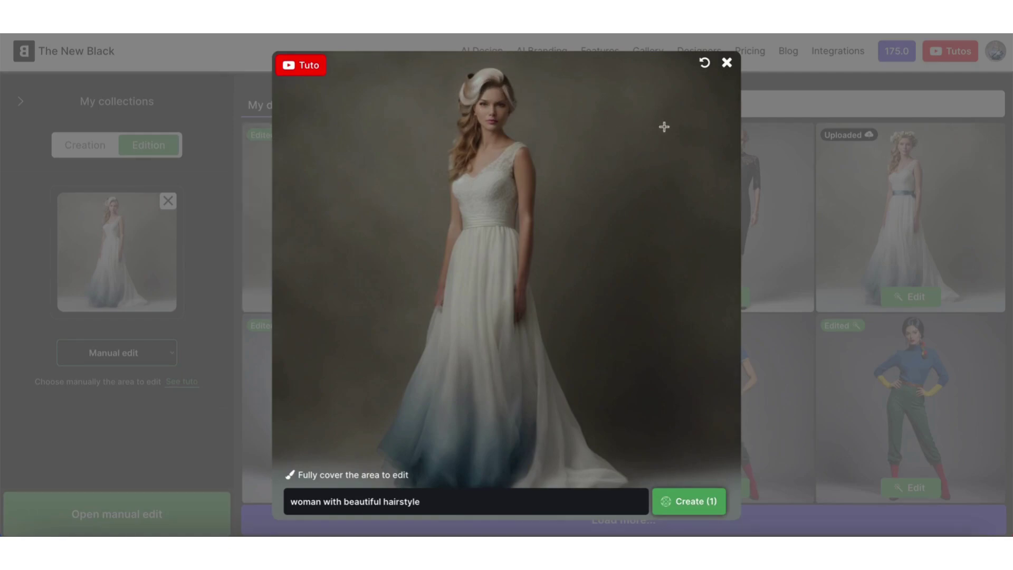
Leave the editor and open the black lace dress in manual edit
{"action": "left_click", "coordinate": [728, 64]}
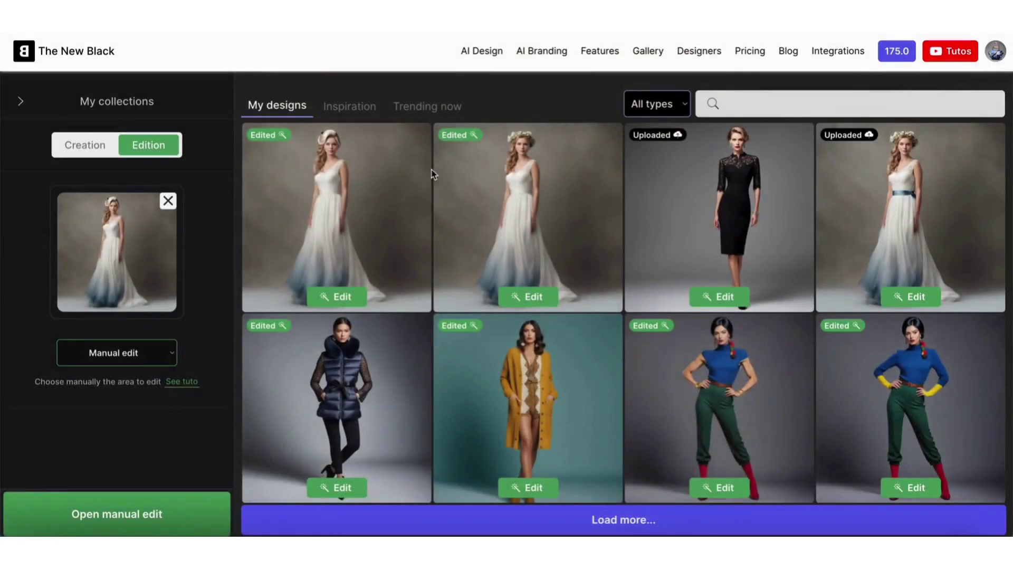
{"action": "left_click", "coordinate": [723, 298]}
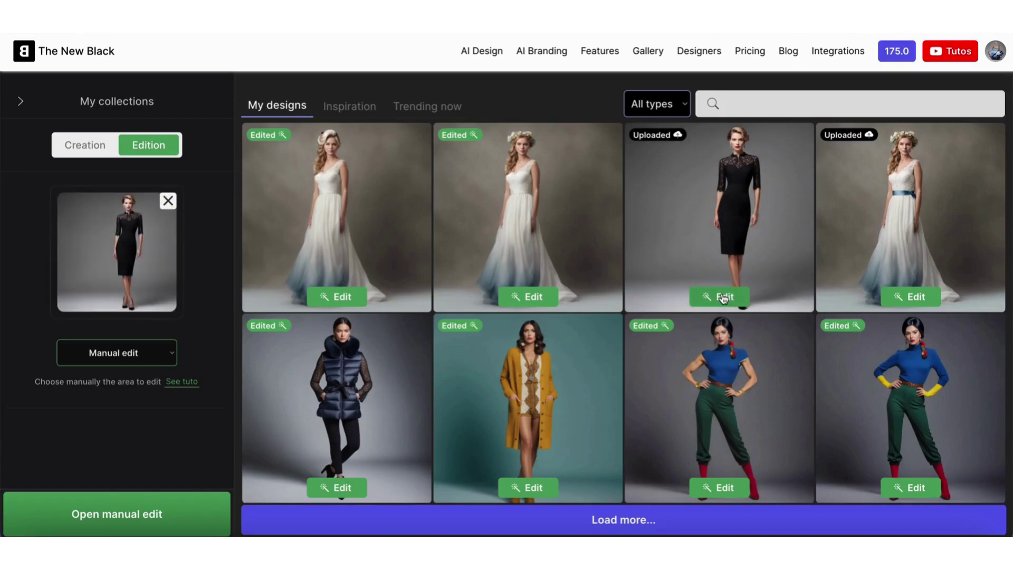
{"action": "left_click", "coordinate": [109, 519]}
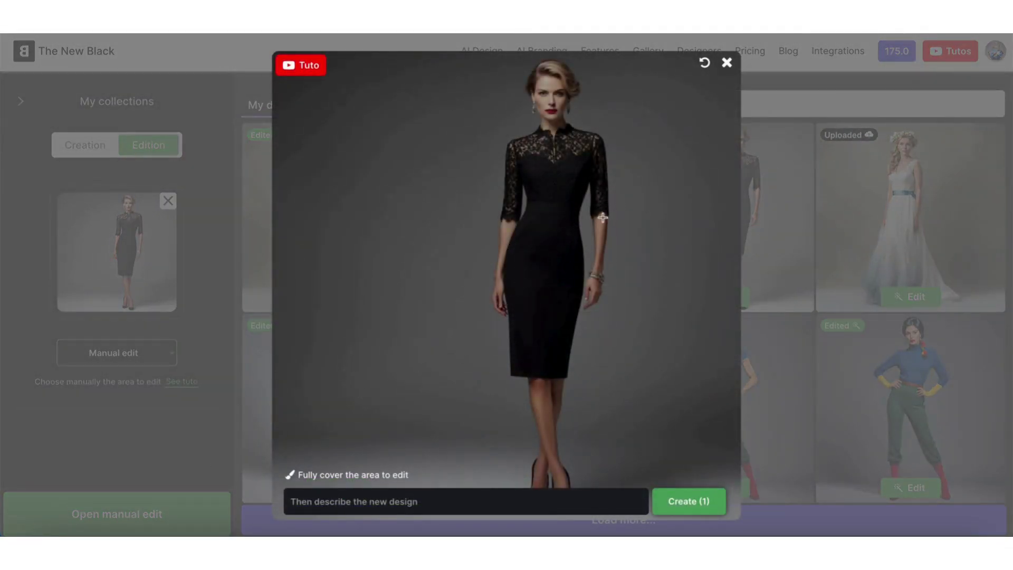
Mask both forearms and the neckline, generate long sleeves, and return to the gallery
{"action": "mouse_move", "coordinate": [602, 217]}
{"action": "left_mouse_down"}
{"action": "mouse_move", "coordinate": [602, 268]}
{"action": "mouse_move", "coordinate": [596, 230]}
{"action": "left_mouse_up"}
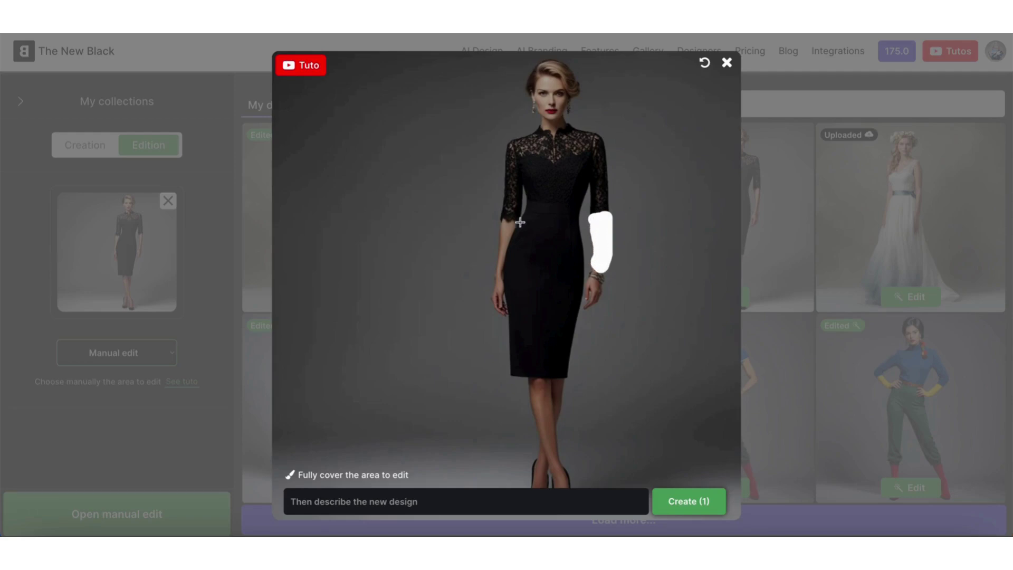
{"action": "mouse_move", "coordinate": [502, 223]}
{"action": "left_mouse_down"}
{"action": "mouse_move", "coordinate": [520, 226]}
{"action": "mouse_move", "coordinate": [499, 277]}
{"action": "mouse_move", "coordinate": [501, 226]}
{"action": "left_mouse_up"}
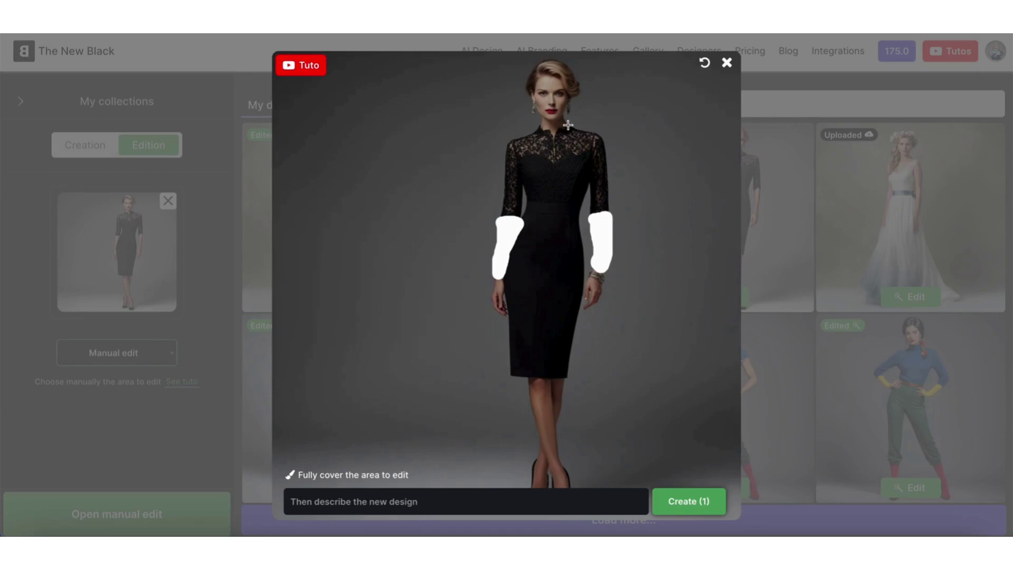
{"action": "mouse_move", "coordinate": [568, 125]}
{"action": "left_mouse_down"}
{"action": "mouse_move", "coordinate": [546, 131]}
{"action": "mouse_move", "coordinate": [554, 156]}
{"action": "mouse_move", "coordinate": [571, 126]}
{"action": "mouse_move", "coordinate": [539, 138]}
{"action": "left_mouse_up"}
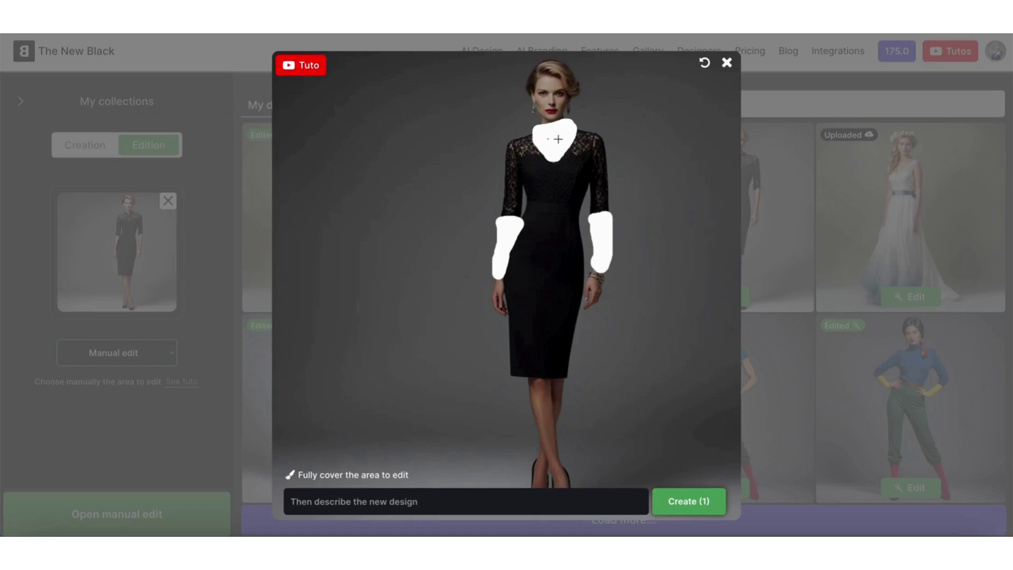
{"action": "left_click", "coordinate": [424, 497]}
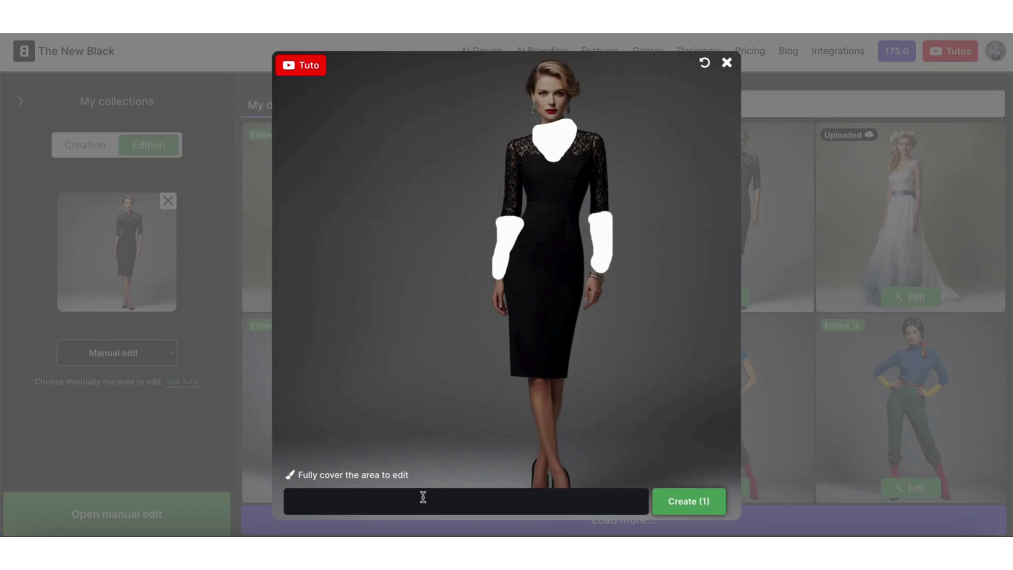
{"action": "type", "text": "black dress with long sleeves and an open collar"}
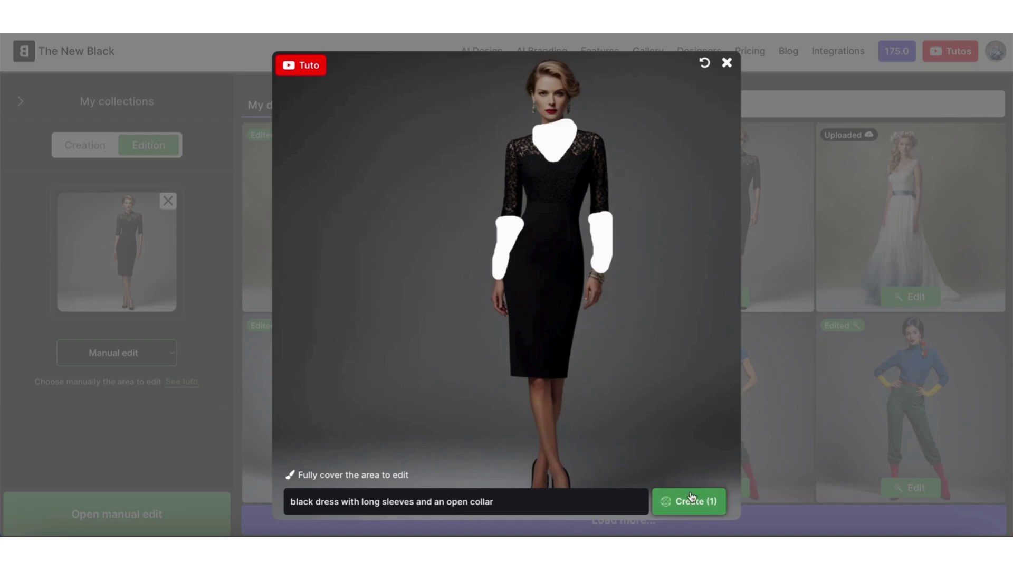
{"action": "left_click", "coordinate": [692, 501]}
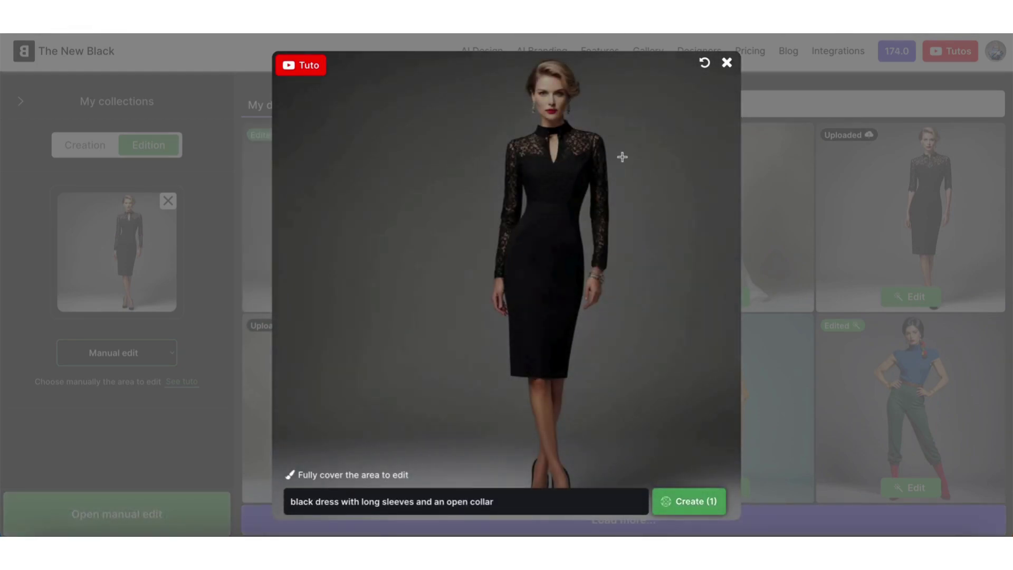
{"action": "left_click", "coordinate": [728, 64]}
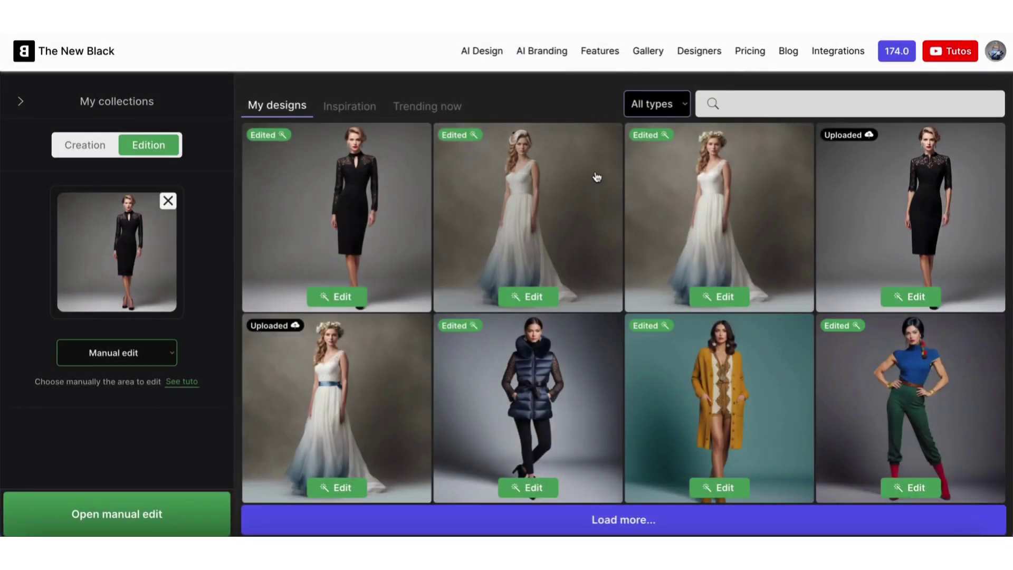
Open the original belted wedding dress in manual edit and mask both bare arms
{"action": "left_click", "coordinate": [339, 488]}
{"action": "left_click", "coordinate": [126, 516]}
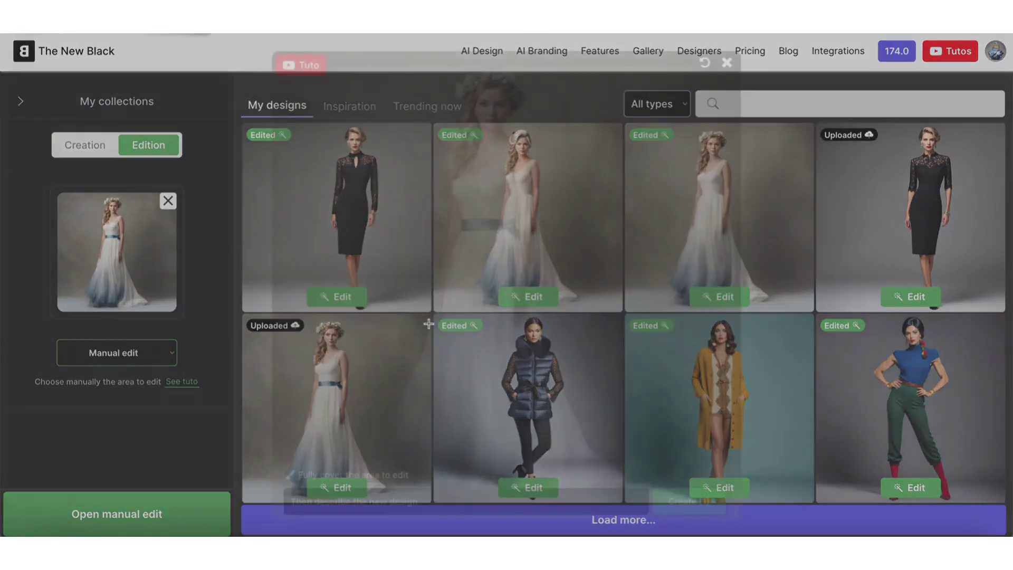
{"action": "mouse_move", "coordinate": [515, 158]}
{"action": "left_mouse_down"}
{"action": "mouse_move", "coordinate": [534, 205]}
{"action": "mouse_move", "coordinate": [521, 258]}
{"action": "mouse_move", "coordinate": [524, 191]}
{"action": "left_mouse_up"}
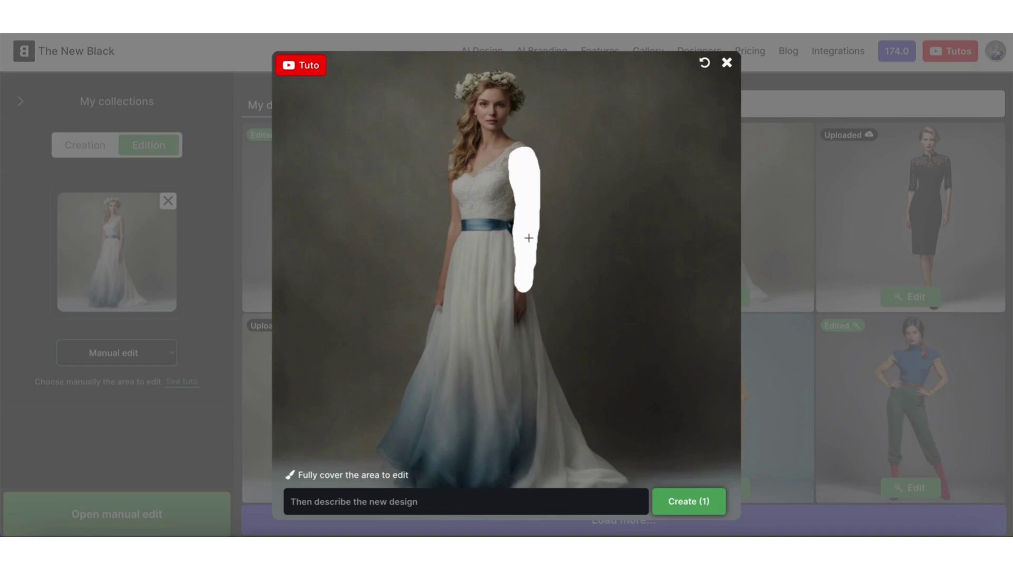
{"action": "mouse_move", "coordinate": [452, 180]}
{"action": "left_mouse_down"}
{"action": "mouse_move", "coordinate": [442, 286]}
{"action": "mouse_move", "coordinate": [446, 239]}
{"action": "left_mouse_up"}
Generate with 'wedding dress with long sleeves' and return to the gallery
{"action": "left_click", "coordinate": [404, 501]}
{"action": "type", "text": "wedding dress"}
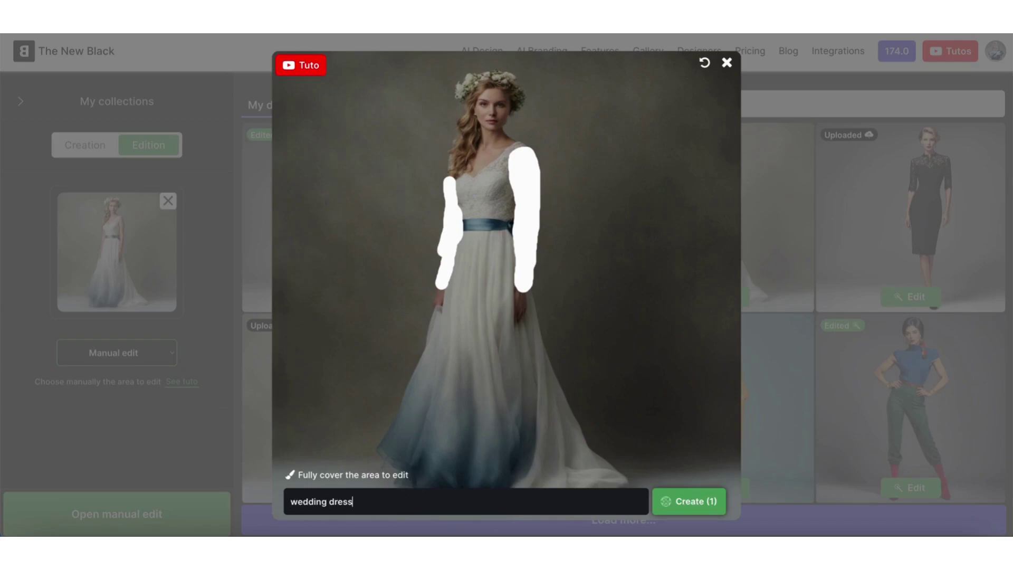
{"action": "type", "text": "ong sleeves"}
{"action": "left_click", "coordinate": [694, 501]}
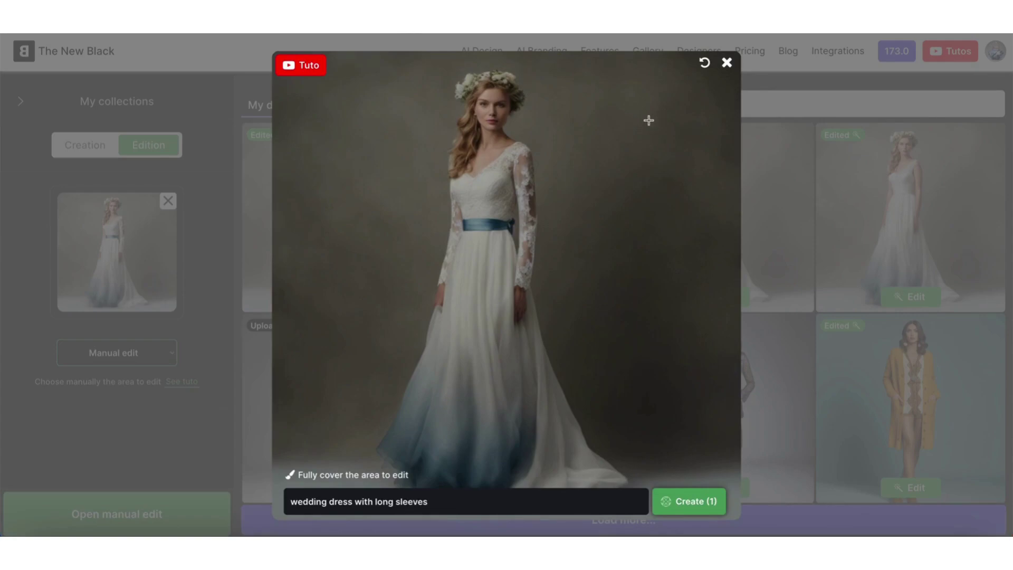
{"action": "left_click", "coordinate": [729, 65]}
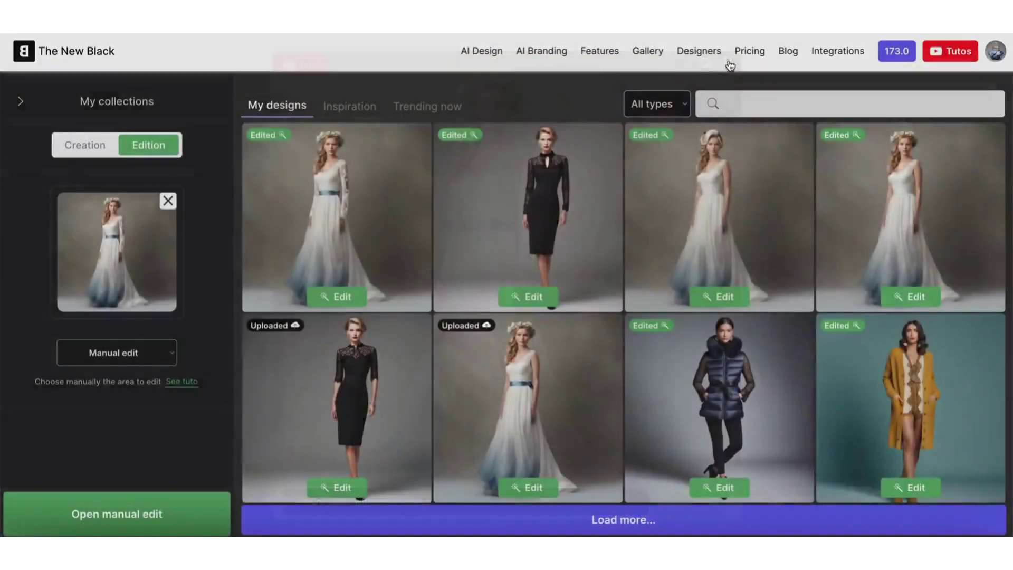
Open the yellow cardigan look in manual edit and mask across the model's eyes
{"action": "left_click", "coordinate": [915, 487]}
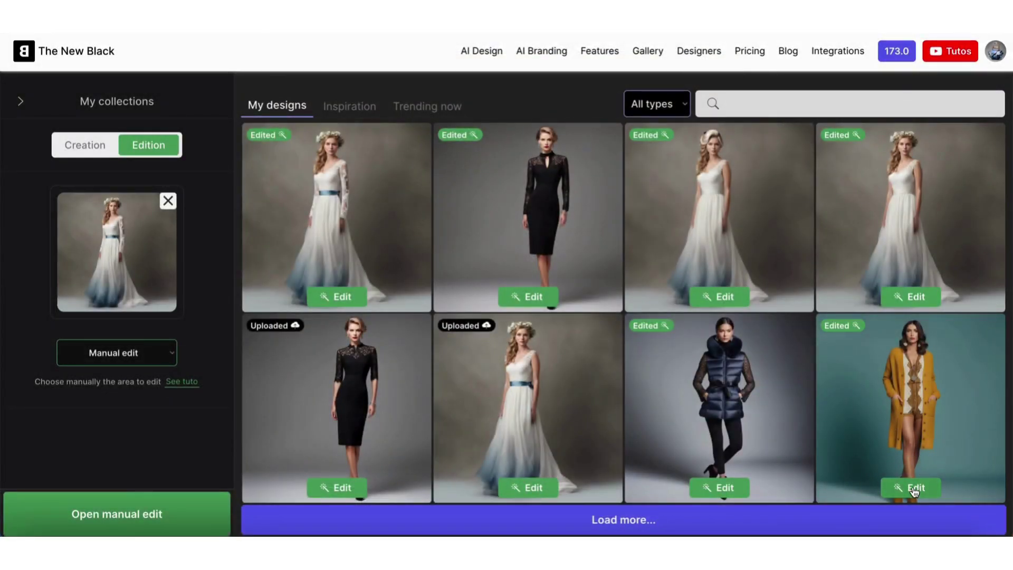
{"action": "left_click", "coordinate": [100, 522]}
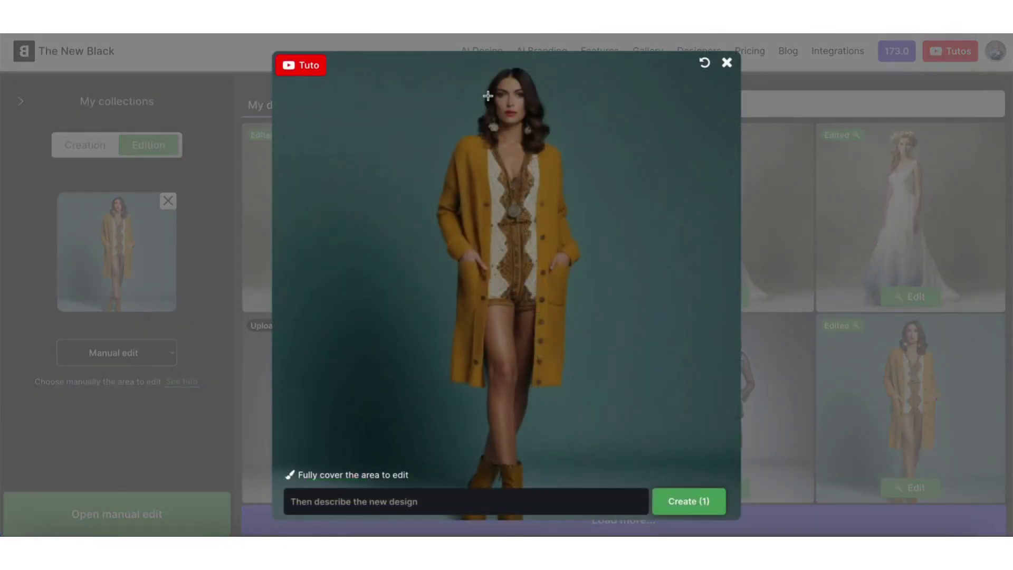
{"action": "mouse_move", "coordinate": [488, 95]}
{"action": "left_mouse_down"}
{"action": "mouse_move", "coordinate": [524, 94]}
{"action": "mouse_move", "coordinate": [492, 99]}
{"action": "left_mouse_up"}
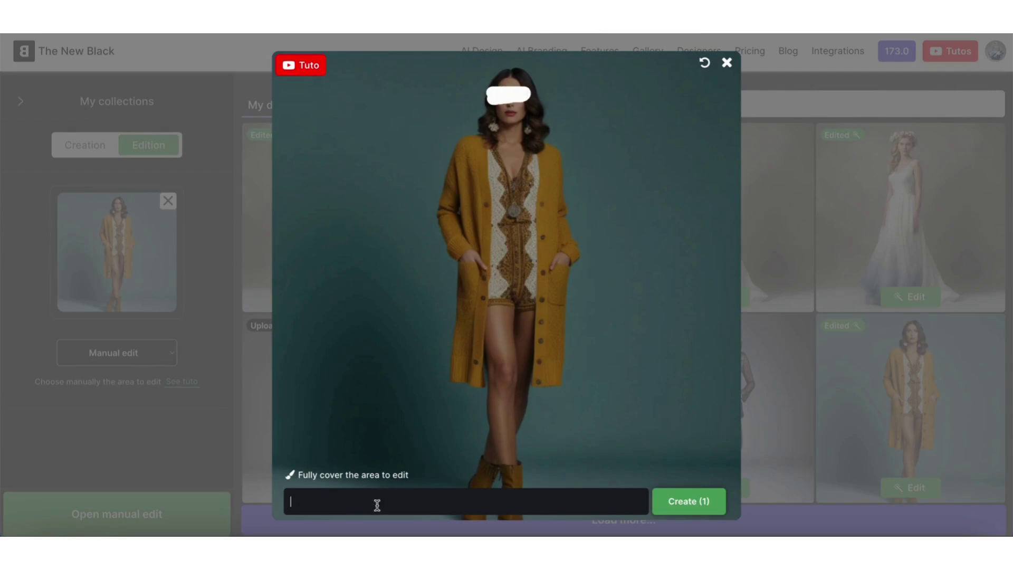